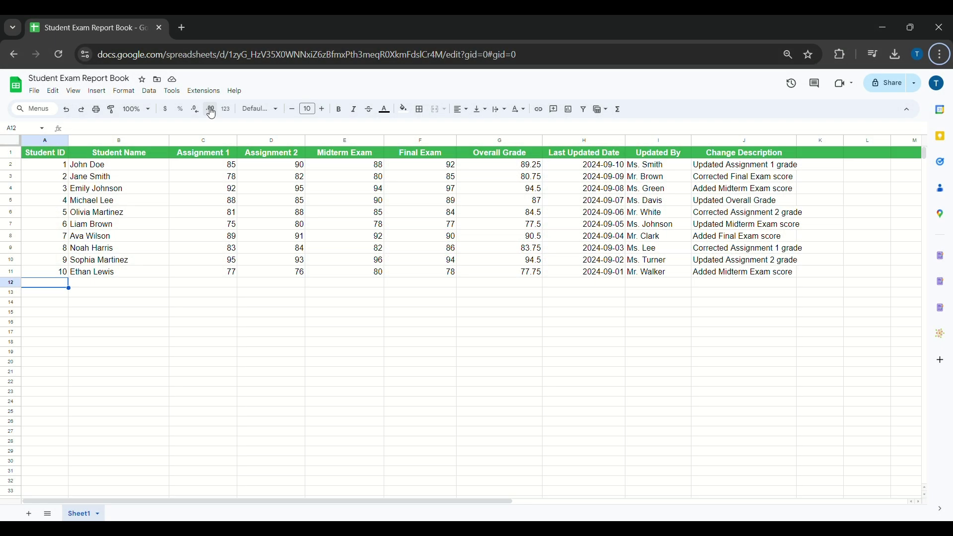
Start the Sheet Director add-on from the Extensions menu to show its app chooser.
left_click(210, 92)
mouse_move(223, 286)
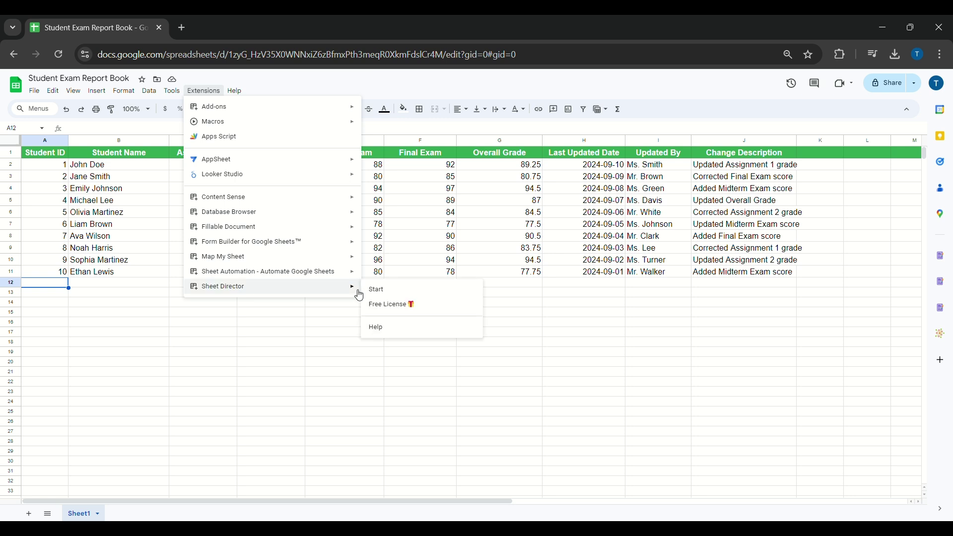
left_click(374, 293)
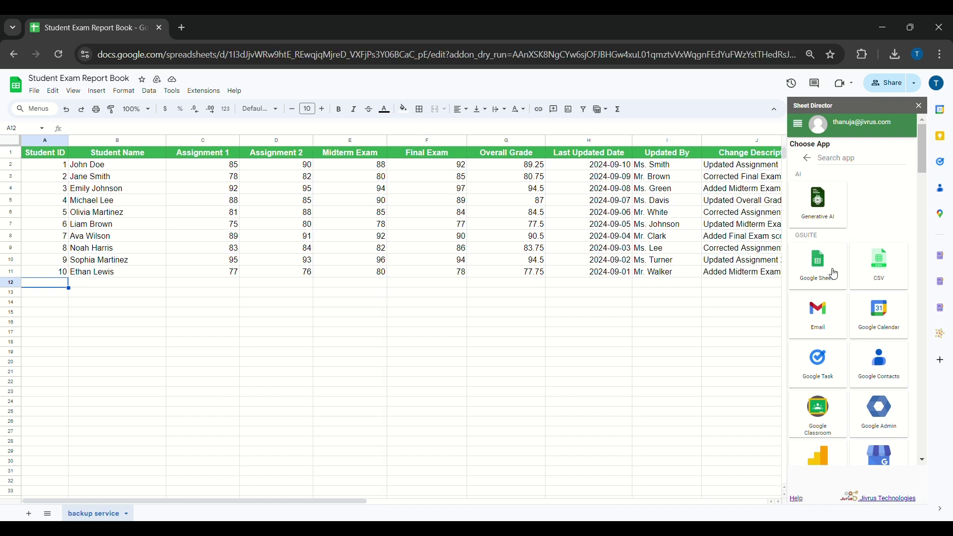
Add a Google Sheets Backup service named 'student report Backup Service' and execute it.
left_click(818, 262)
left_click_drag(828, 165, 811, 170)
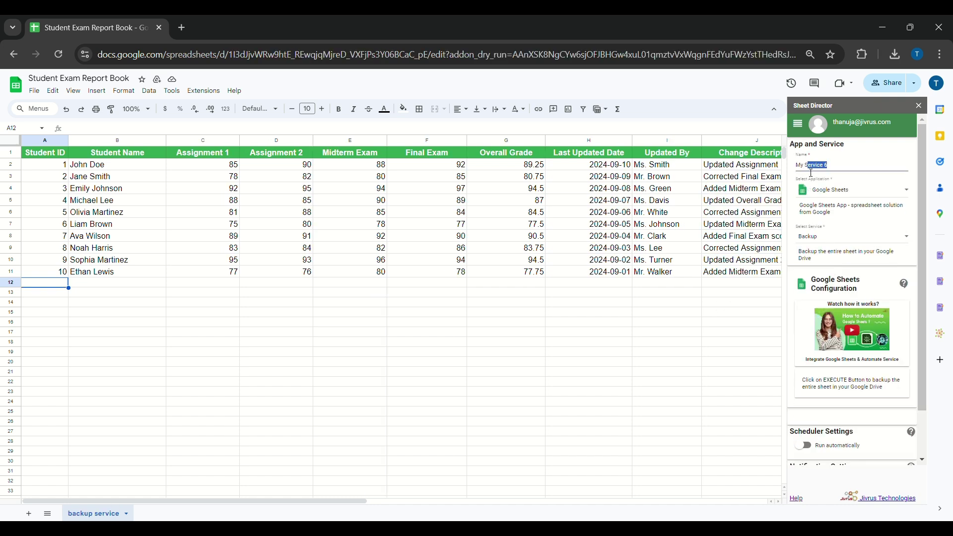
type("student report Backup Service")
left_click(828, 241)
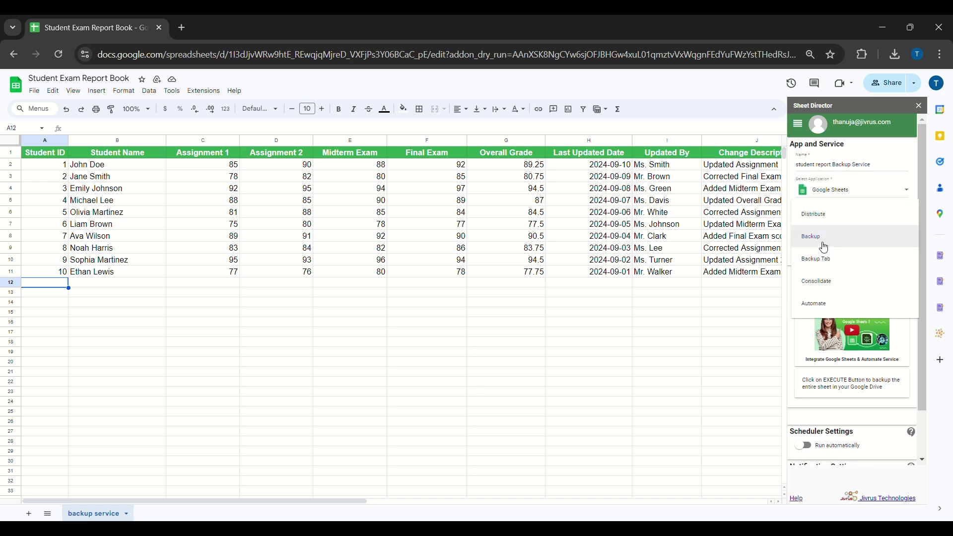
left_click(823, 243)
scroll(824, 243, "down", 2)
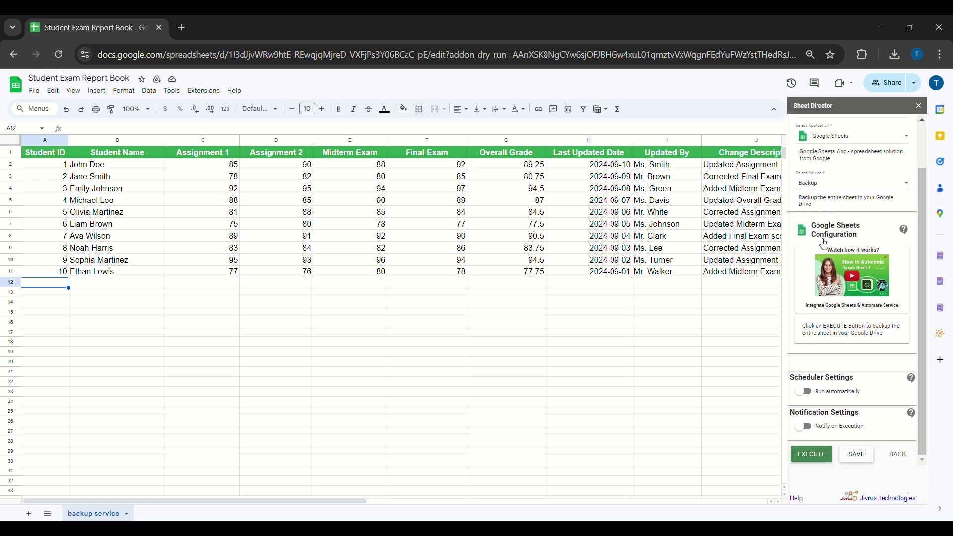
left_click(821, 457)
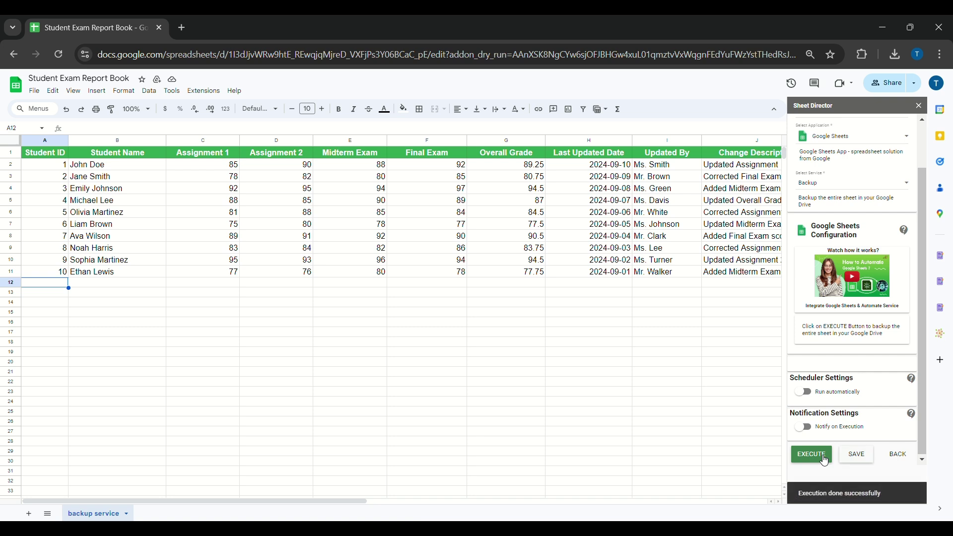
Open the Student Exam Report Book_9_12_2024 copy from Google Drive in a new tab, then return to the original.
left_click(182, 28)
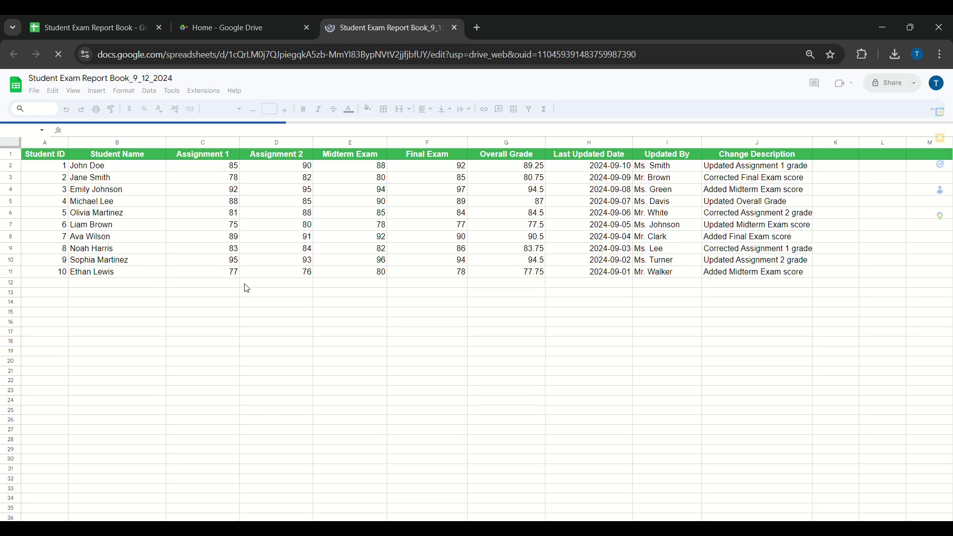
left_click(87, 17)
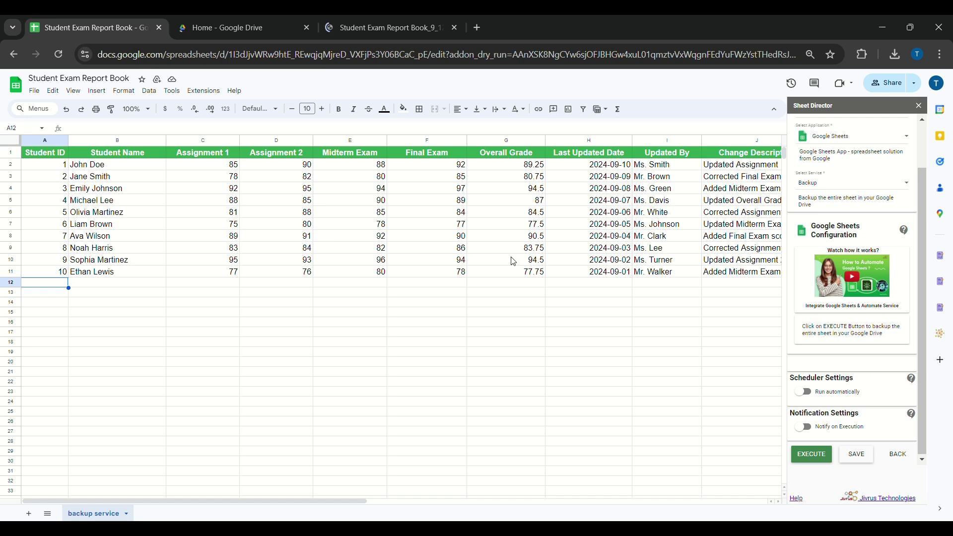
Switch to the Student Exam Report Book_9_12_2024 tab to compare its grades with the original.
left_click(408, 36)
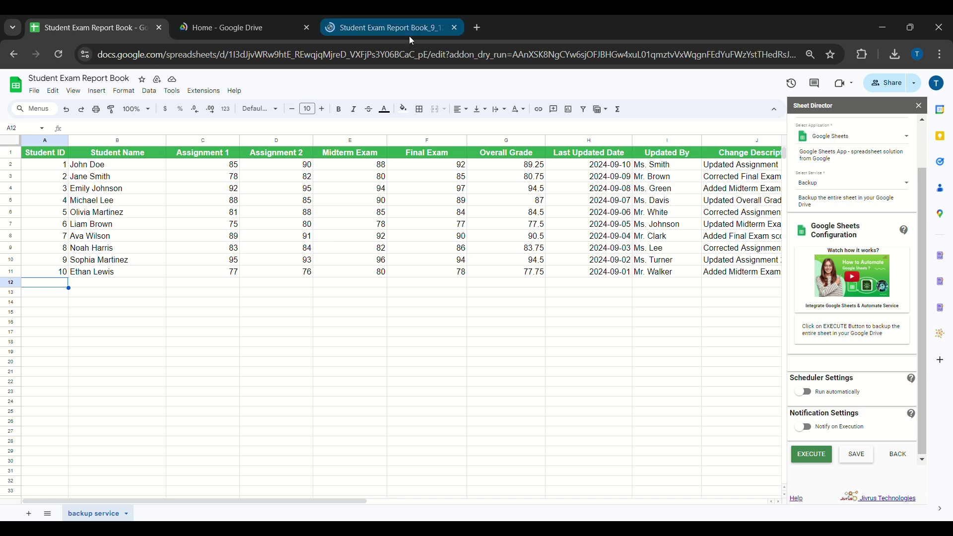